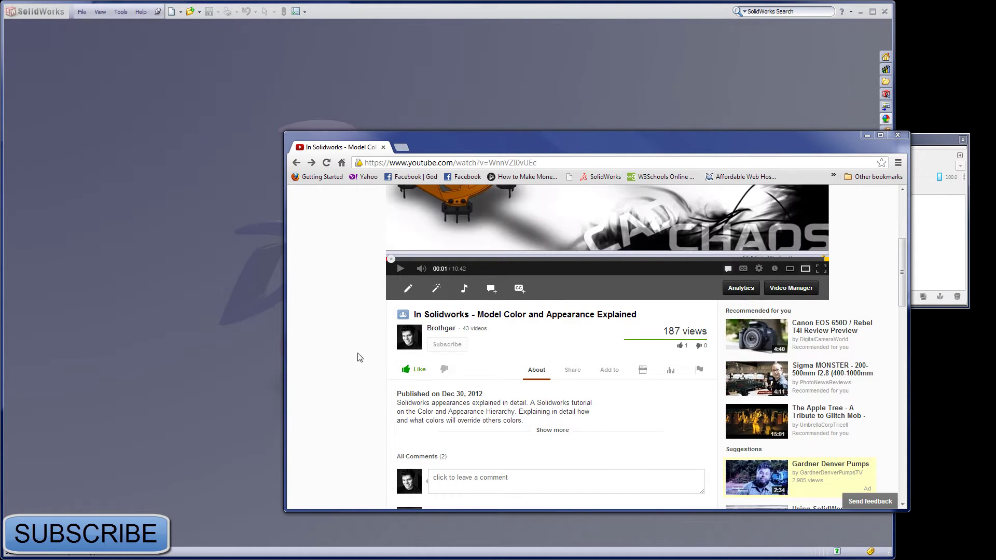
Step: Scroll the YouTube comments to read the reply about putting a gradient .jpg on a part
{"action": "scroll", "coordinate": [389, 349], "scroll_direction": "down", "scroll_amount": 4}
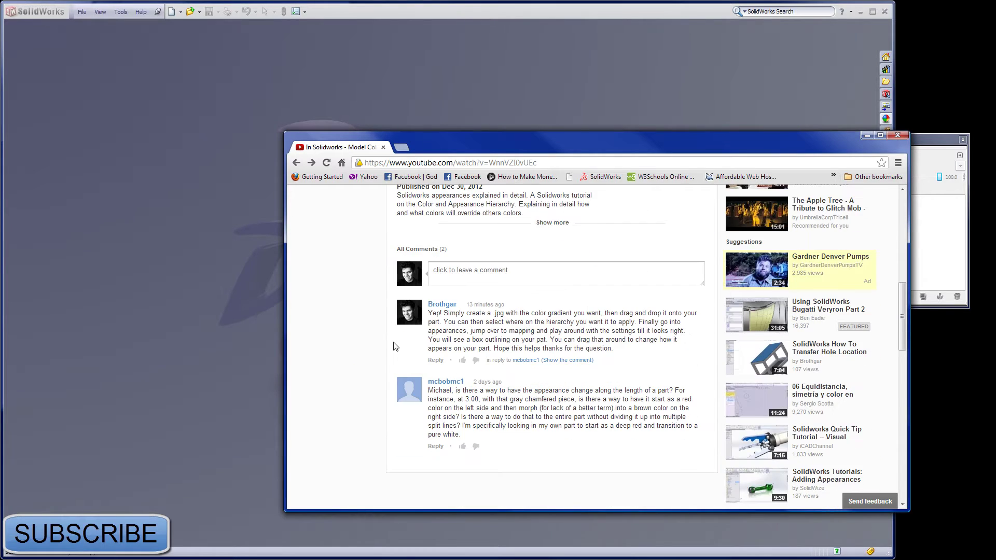
{"action": "scroll", "coordinate": [412, 389], "scroll_direction": "down", "scroll_amount": 3}
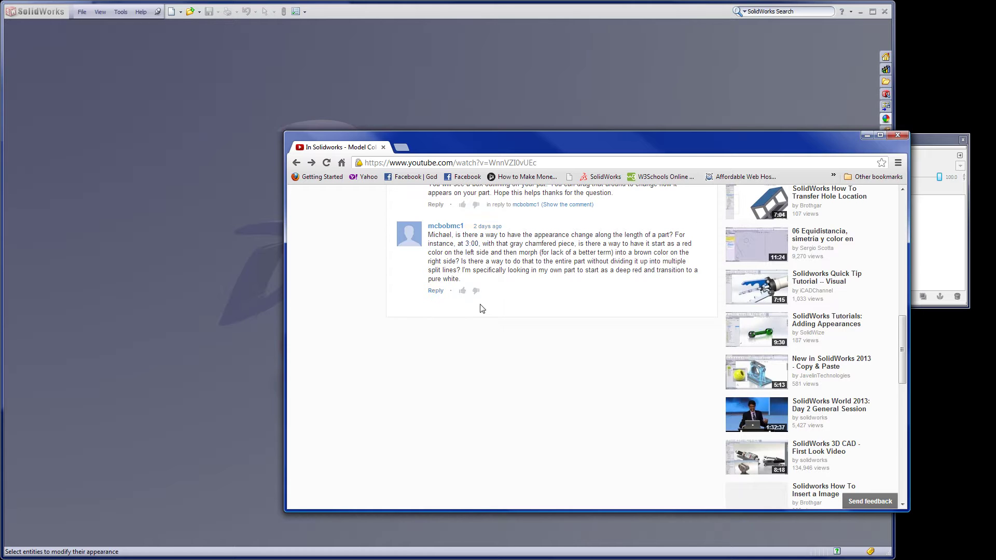
{"action": "scroll", "coordinate": [443, 311], "scroll_direction": "up", "scroll_amount": 8}
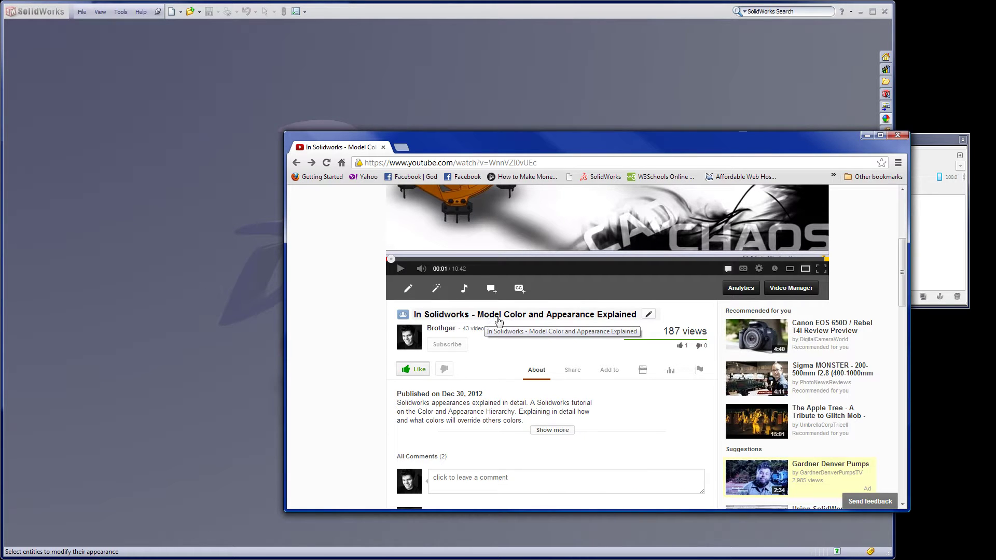
{"action": "scroll", "coordinate": [528, 332], "scroll_direction": "down", "scroll_amount": 8}
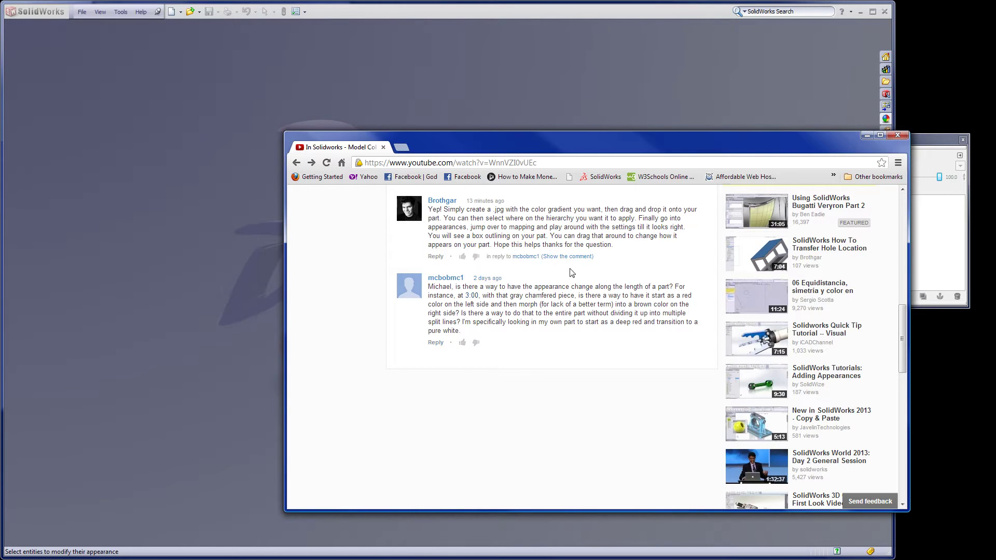
Step: Open the Video Backplate part from the File menu's recent documents list
{"action": "left_click", "coordinate": [861, 138]}
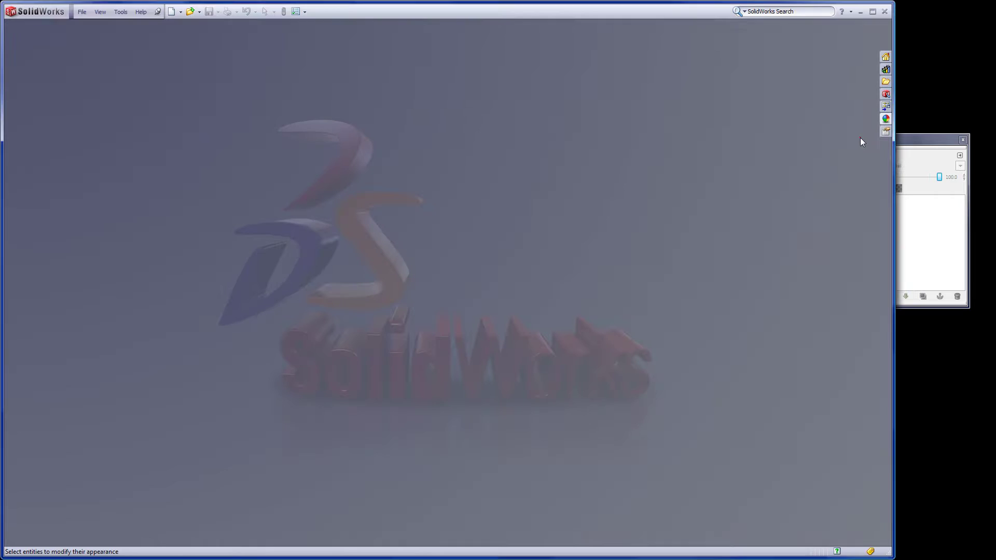
{"action": "left_click", "coordinate": [81, 12]}
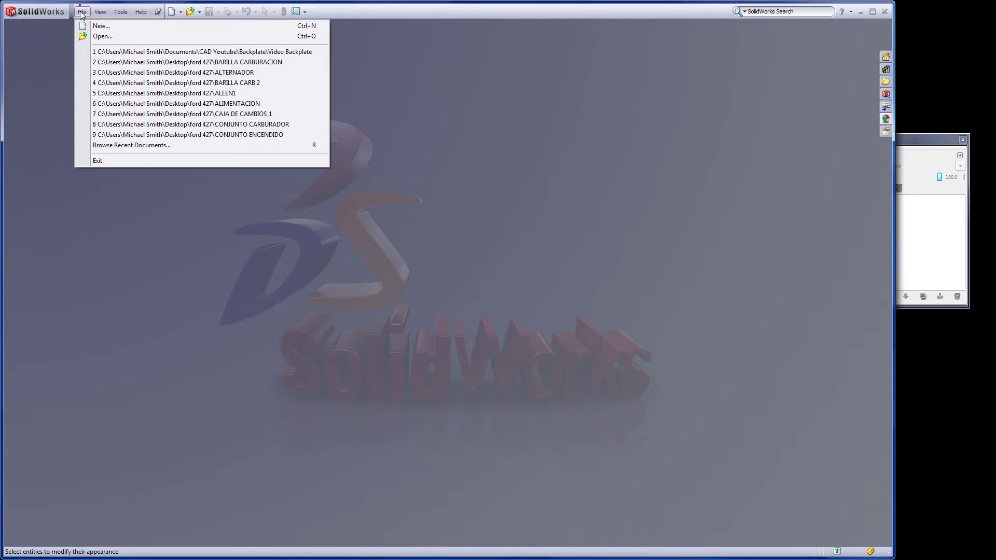
{"action": "left_click", "coordinate": [132, 52]}
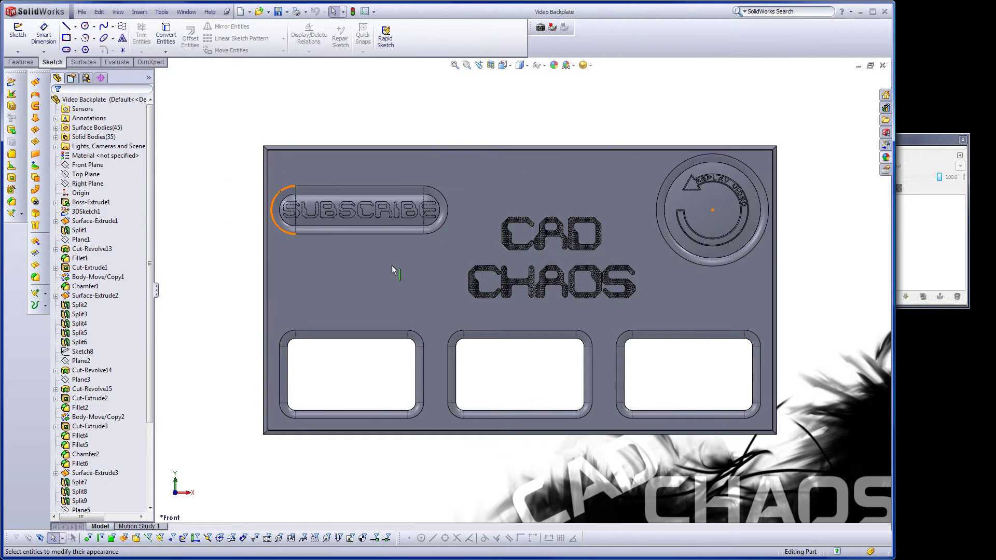
Step: Pin the appearances library and drop the neon stripe2 pattern onto the entire part
{"action": "left_click", "coordinate": [886, 158]}
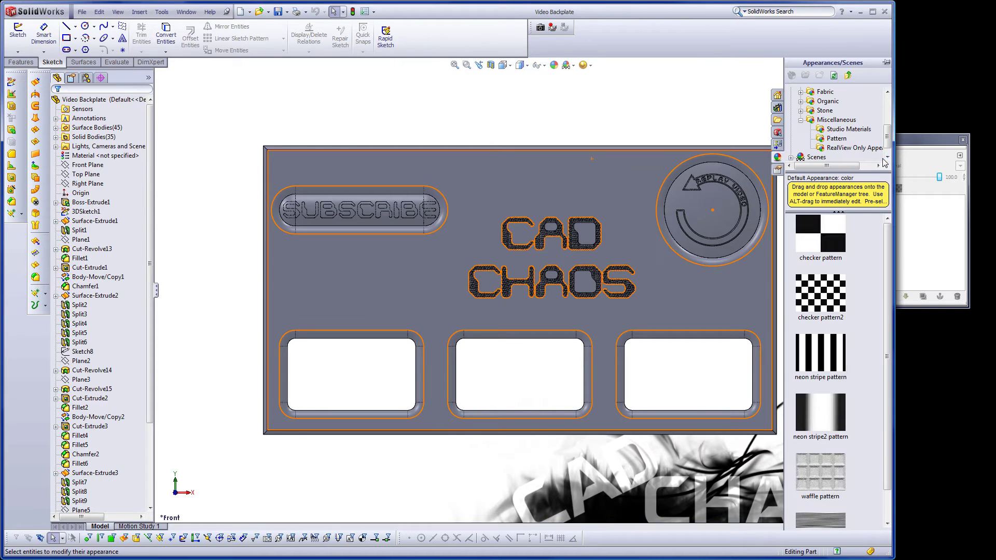
{"action": "left_click", "coordinate": [886, 63]}
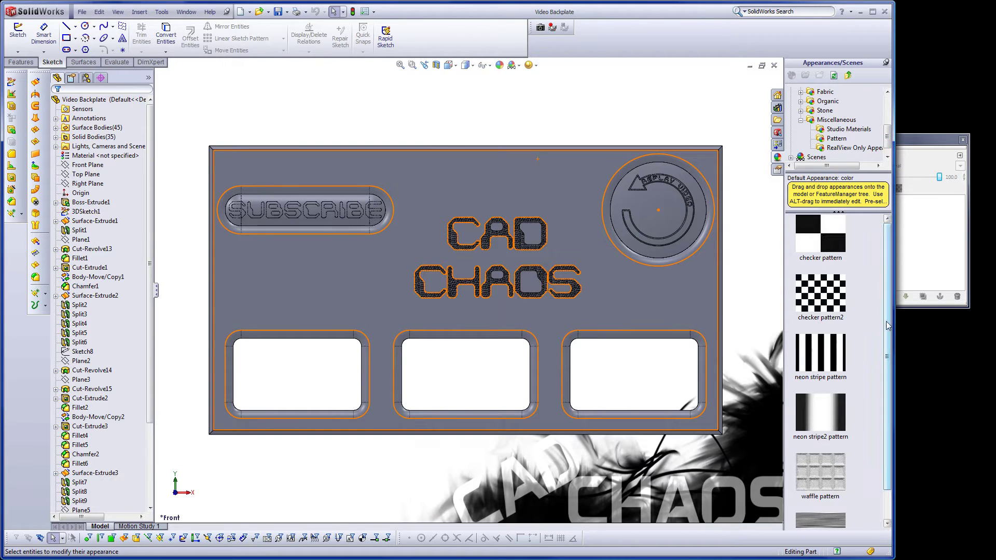
{"action": "left_click_drag", "start_coordinate": [887, 341], "coordinate": [887, 369]}
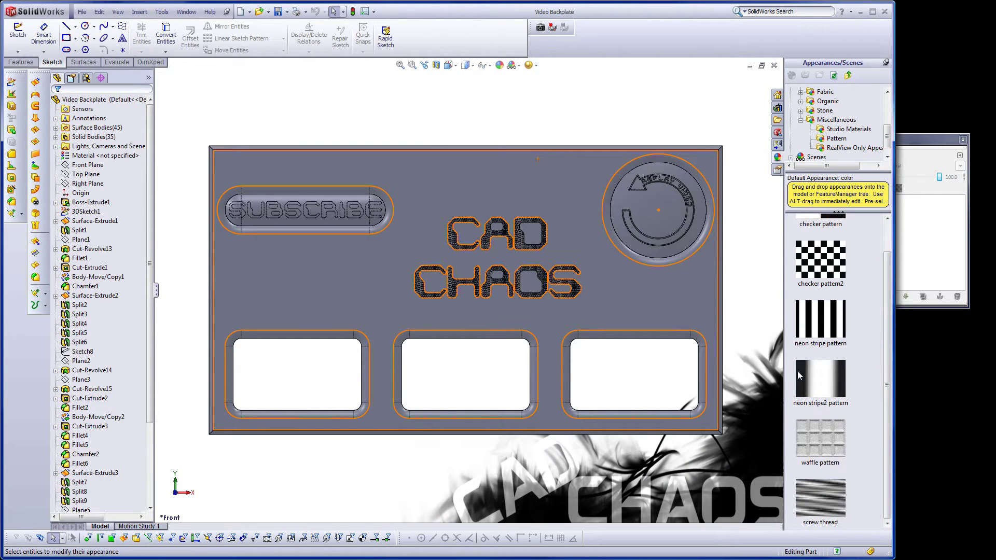
{"action": "left_click_drag", "start_coordinate": [820, 391], "coordinate": [514, 208]}
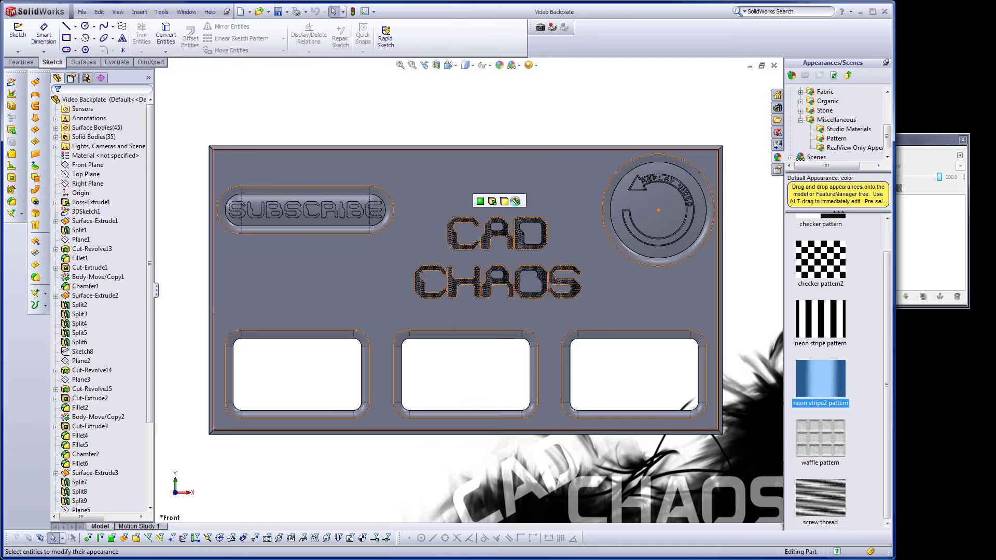
{"action": "left_click", "coordinate": [517, 203]}
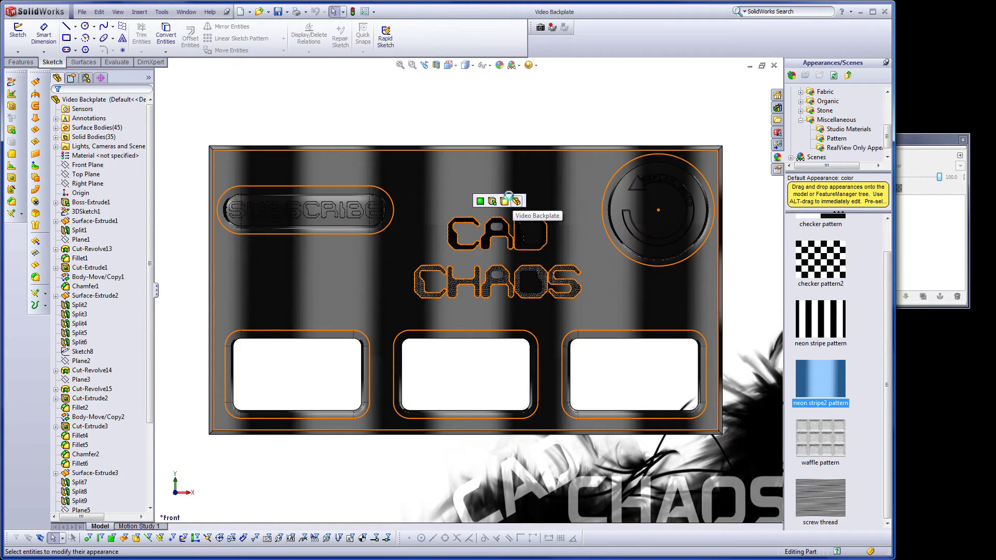
{"action": "left_click", "coordinate": [149, 79]}
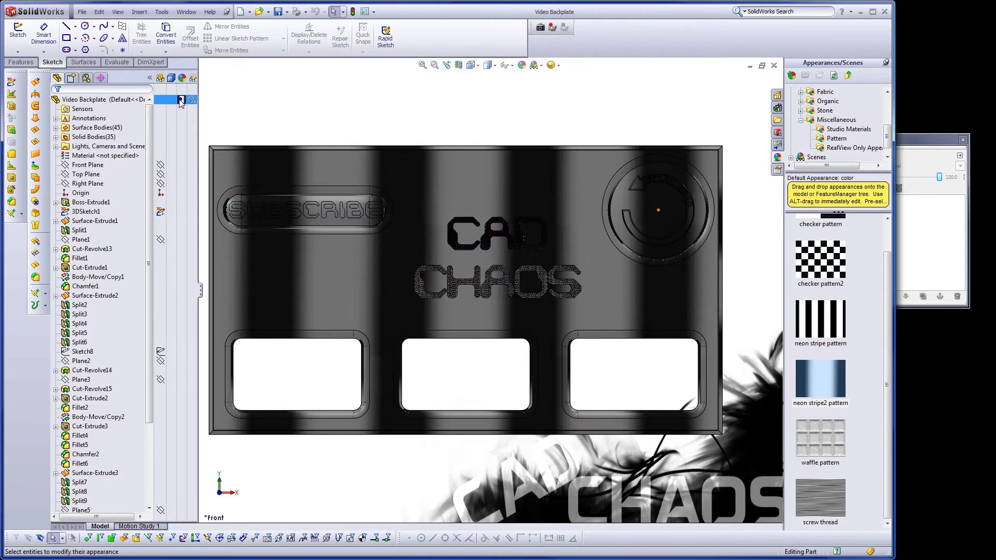
Step: Color the stripe appearance red and widen its texture mapping across the plate's middle
{"action": "right_click", "coordinate": [181, 100]}
{"action": "left_click", "coordinate": [196, 120]}
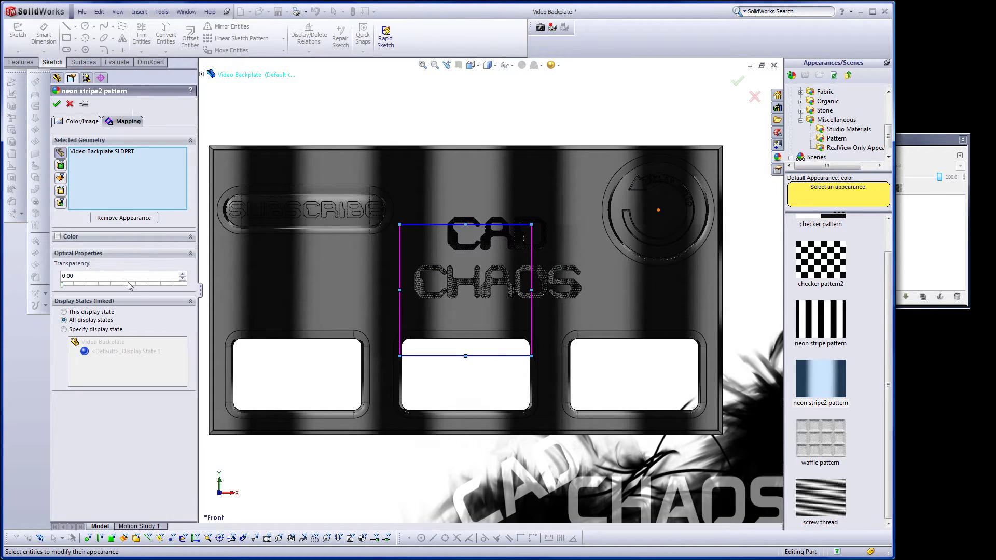
{"action": "left_click", "coordinate": [58, 236]}
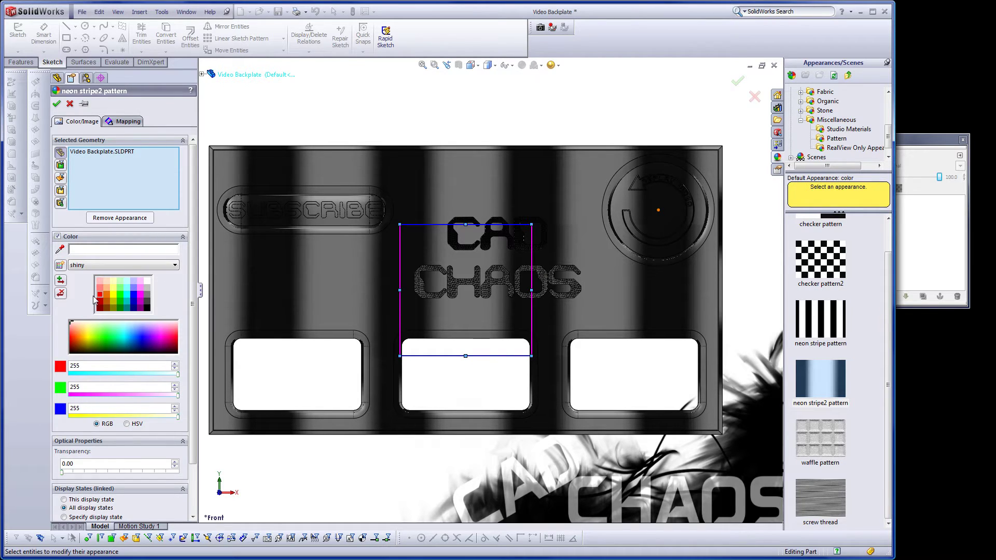
{"action": "left_click", "coordinate": [99, 296]}
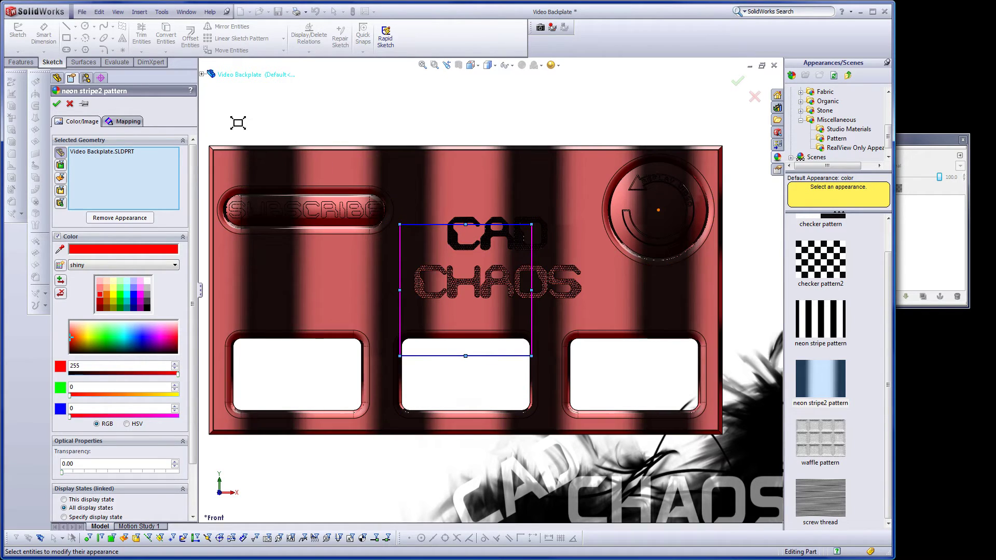
{"action": "left_click_drag", "start_coordinate": [400, 202], "coordinate": [321, 197]}
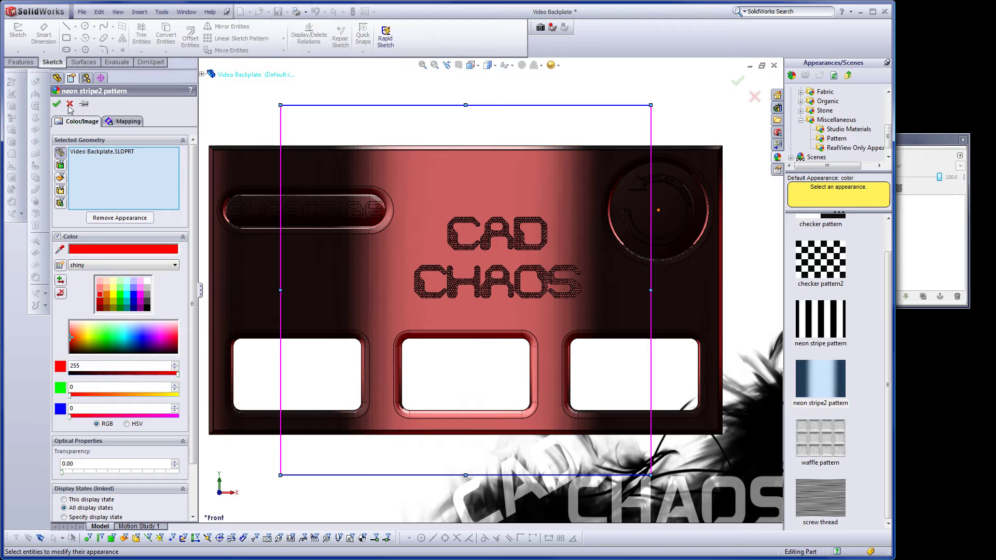
{"action": "key", "text": "Return"}
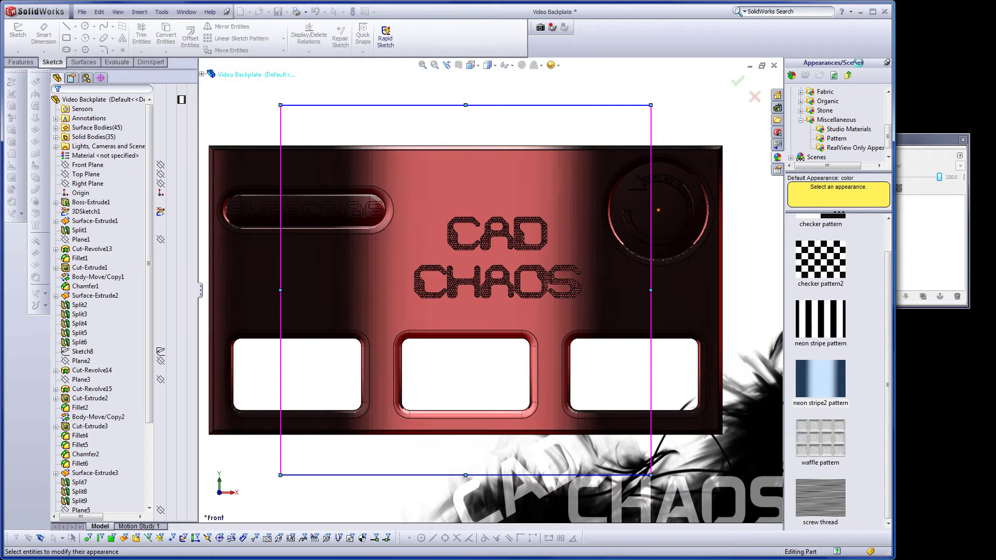
Step: Switch to GIMP and create a new blank 640×400 image
{"action": "left_click", "coordinate": [863, 11]}
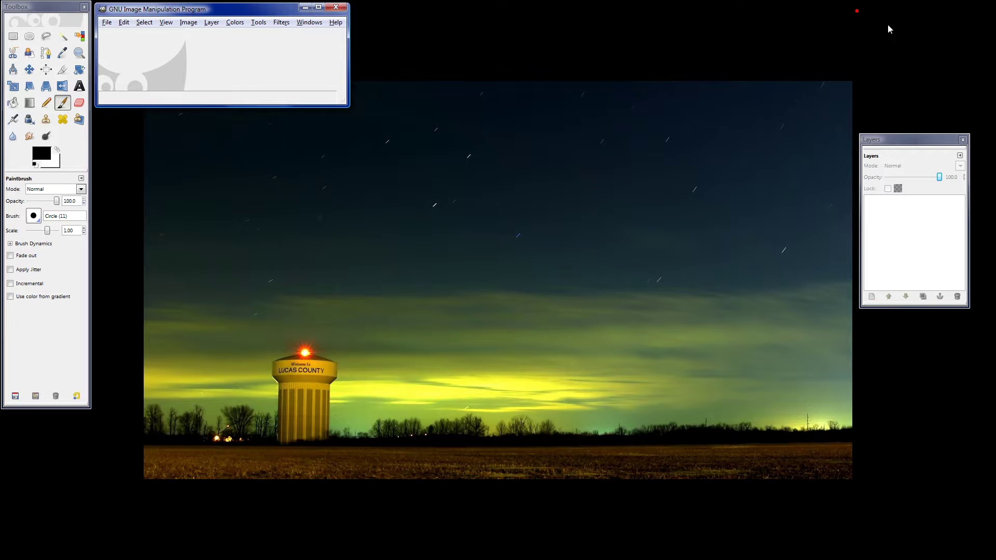
{"action": "left_click_drag", "start_coordinate": [214, 16], "coordinate": [278, 41]}
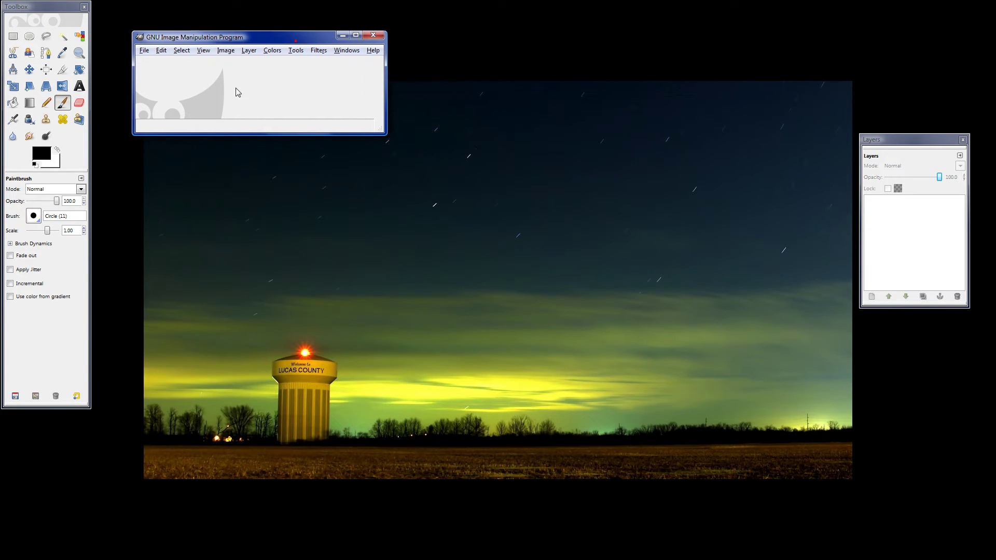
{"action": "left_click", "coordinate": [143, 50]}
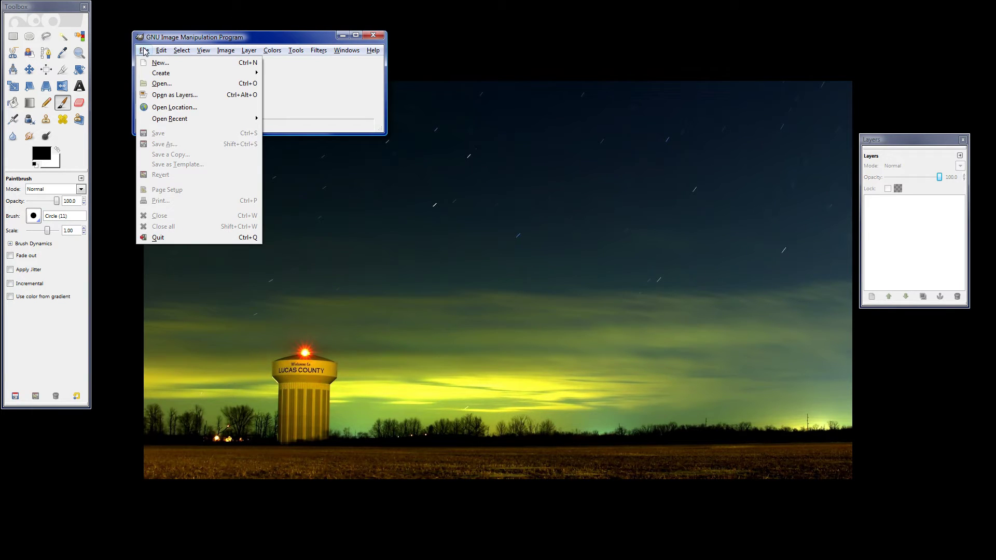
{"action": "left_click", "coordinate": [159, 63]}
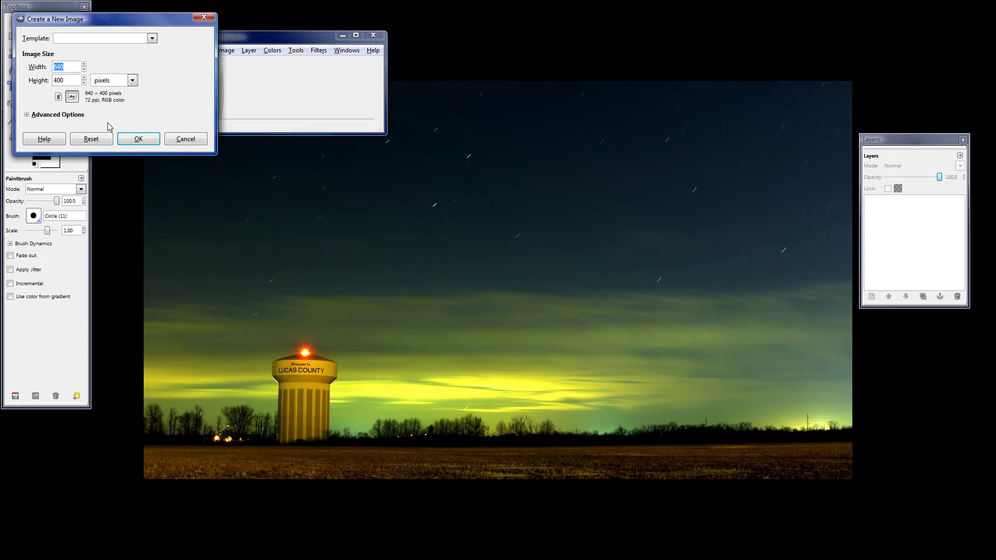
{"action": "left_click", "coordinate": [139, 139]}
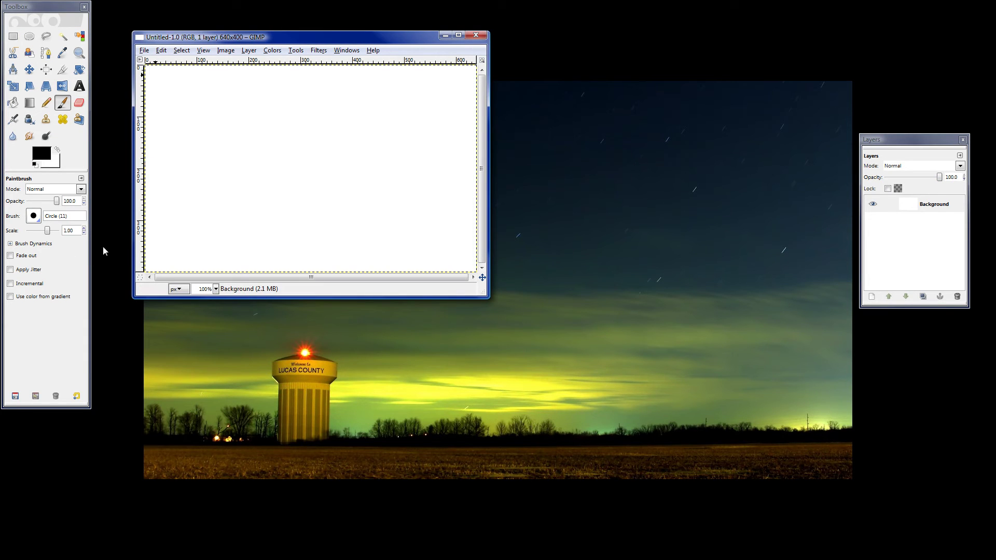
Step: Fill the canvas left to right with the Incandescent black-red-yellow gradient
{"action": "left_click", "coordinate": [29, 103]}
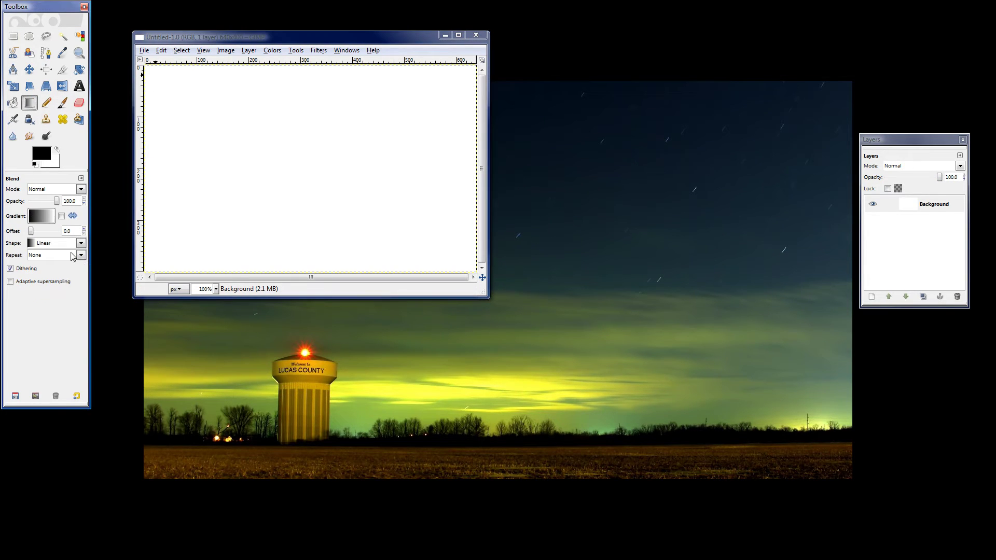
{"action": "left_click", "coordinate": [41, 216]}
{"action": "scroll", "coordinate": [82, 285], "scroll_direction": "down", "scroll_amount": 5}
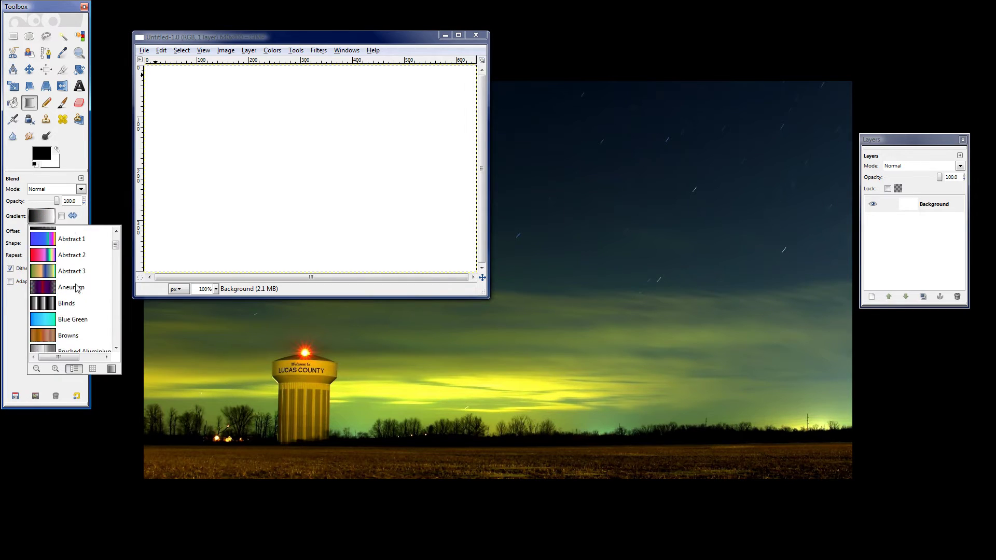
{"action": "scroll", "coordinate": [81, 285], "scroll_direction": "down", "scroll_amount": 8}
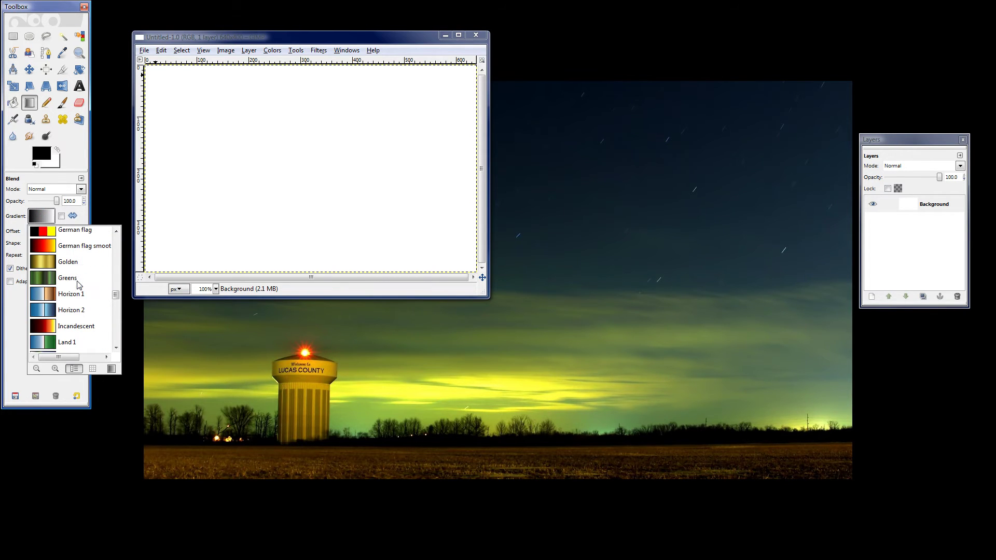
{"action": "left_click", "coordinate": [50, 330]}
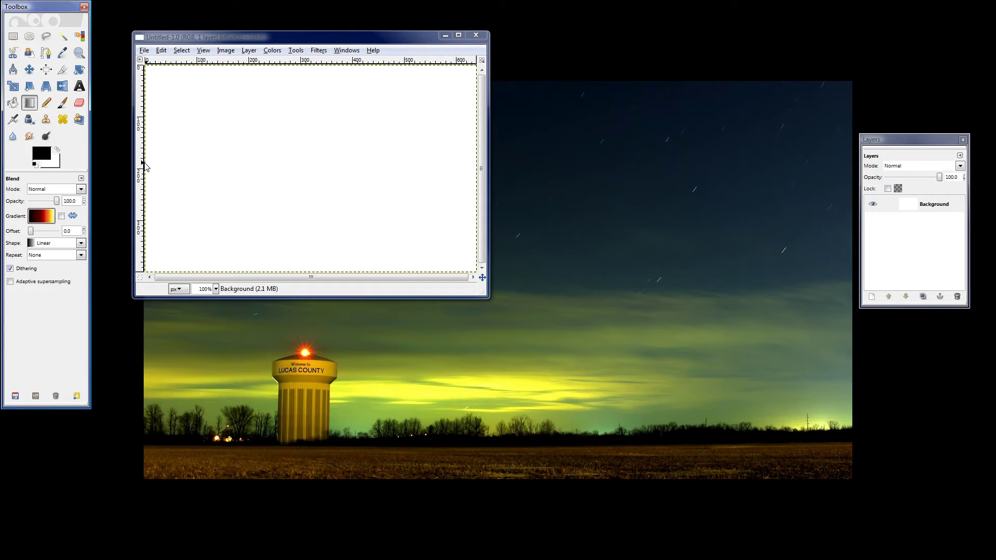
{"action": "left_click_drag", "start_coordinate": [146, 166], "coordinate": [479, 162]}
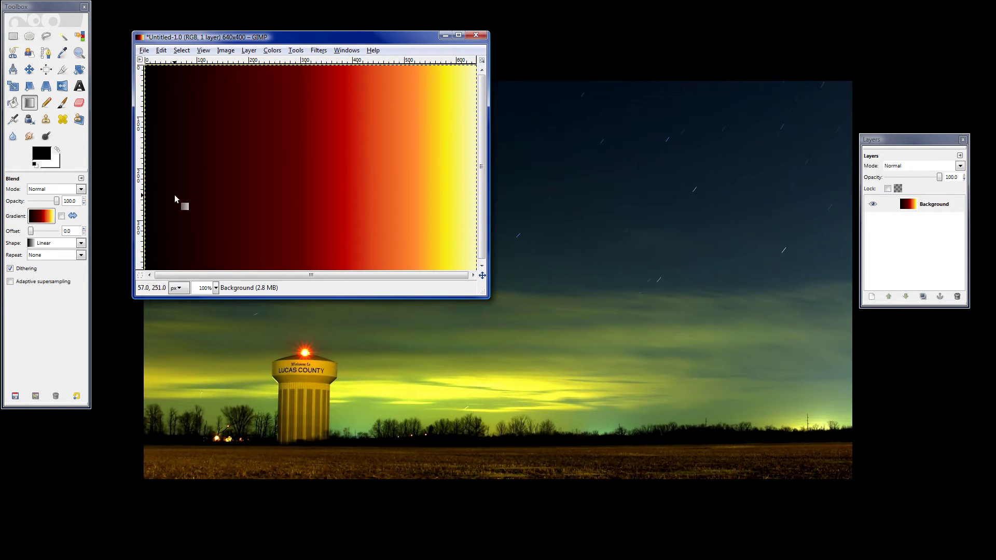
{"action": "scroll", "coordinate": [52, 243], "scroll_direction": "down", "scroll_amount": 3}
Step: Save the Incandescent gradient image to the desktop as a JPEG
{"action": "left_click", "coordinate": [161, 50]}
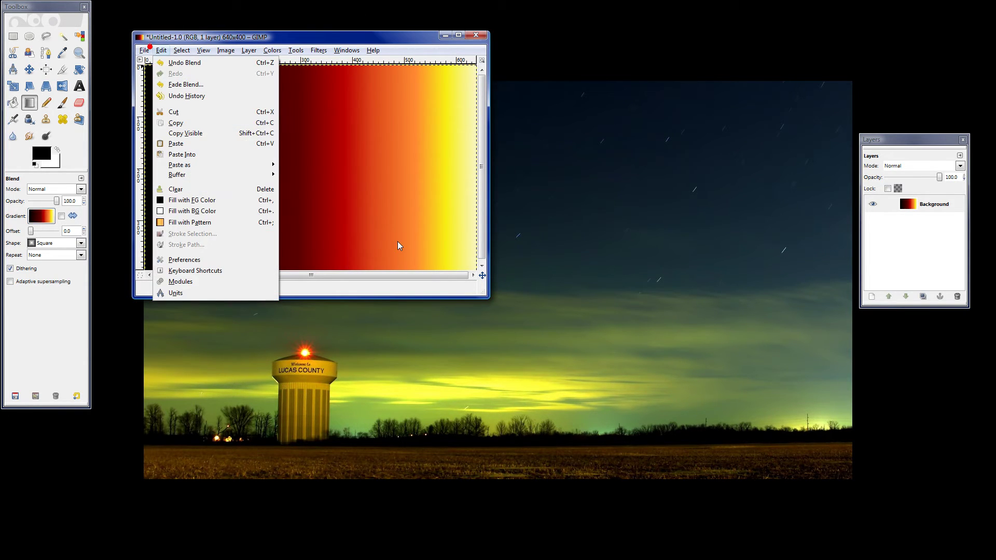
{"action": "mouse_move", "coordinate": [145, 50]}
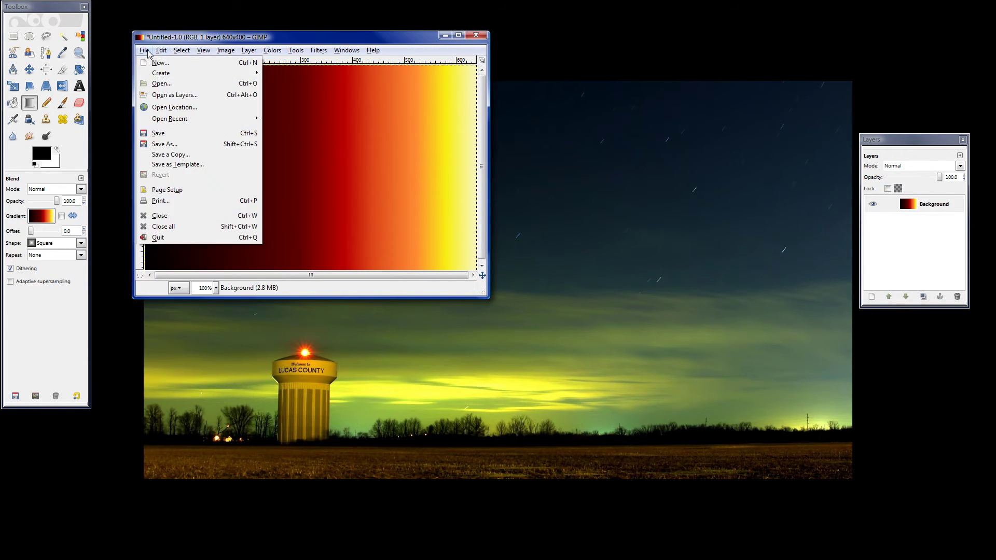
{"action": "left_click", "coordinate": [157, 133]}
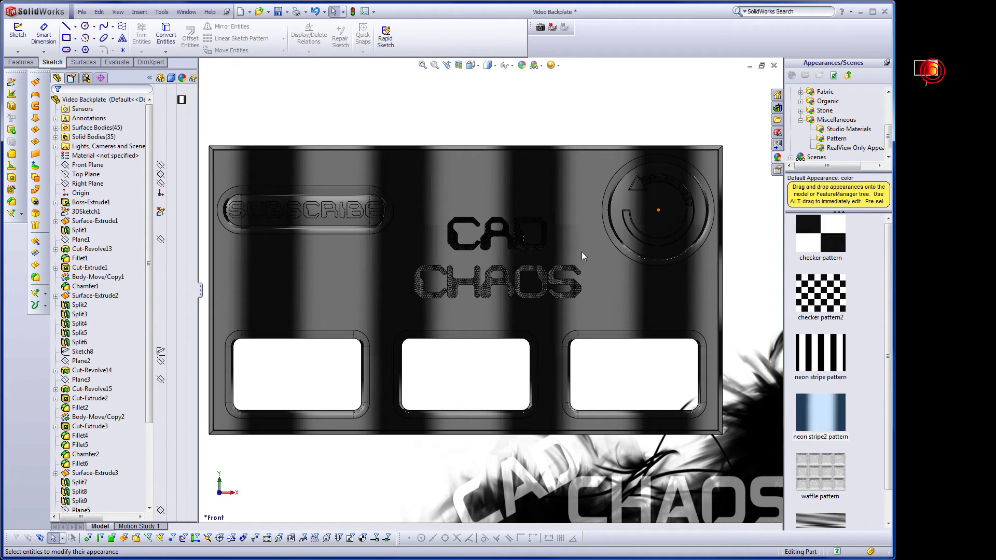
Step: Apply the gradient JPEG to the whole part and begin editing that appearance
{"action": "left_click_drag", "start_coordinate": [557, 197], "coordinate": [560, 201]}
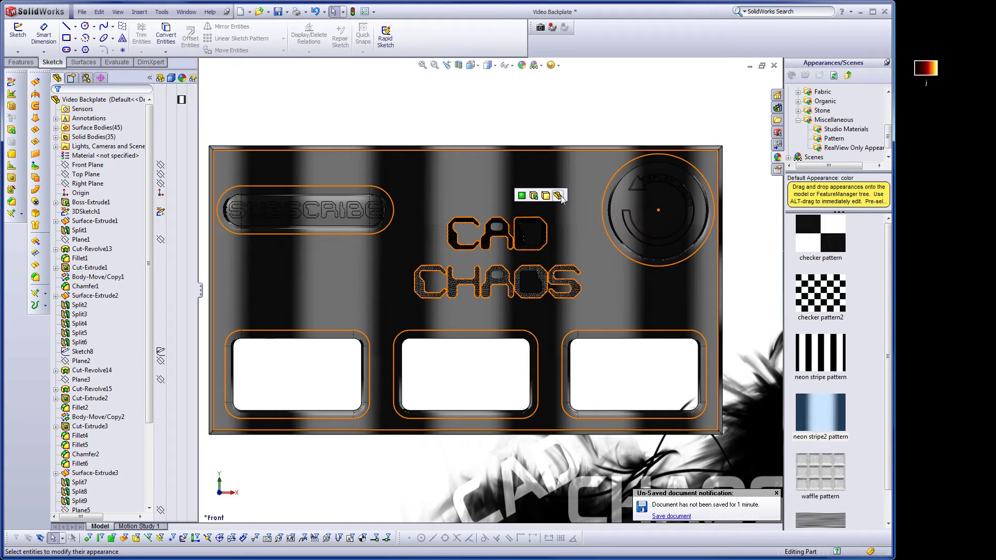
{"action": "left_click", "coordinate": [559, 196]}
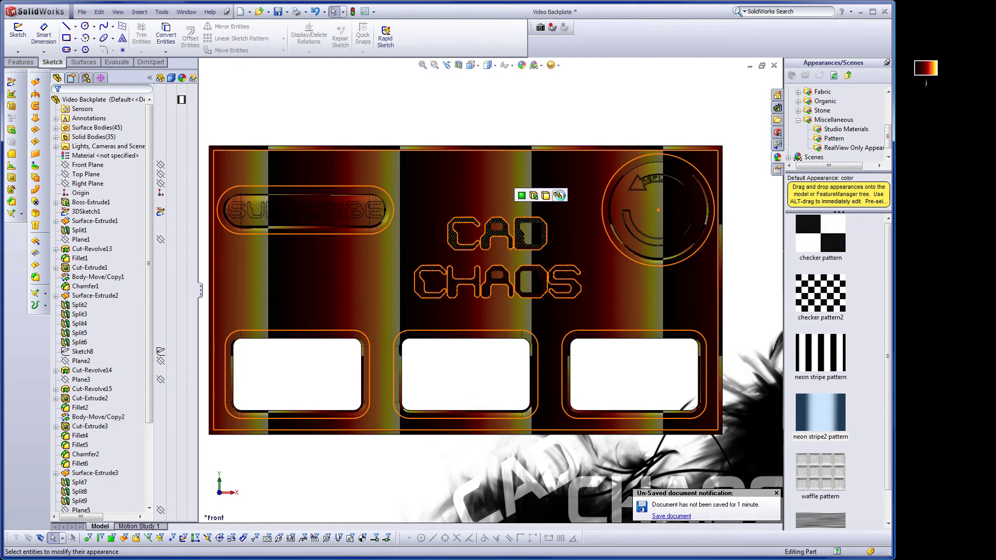
{"action": "left_click", "coordinate": [181, 100]}
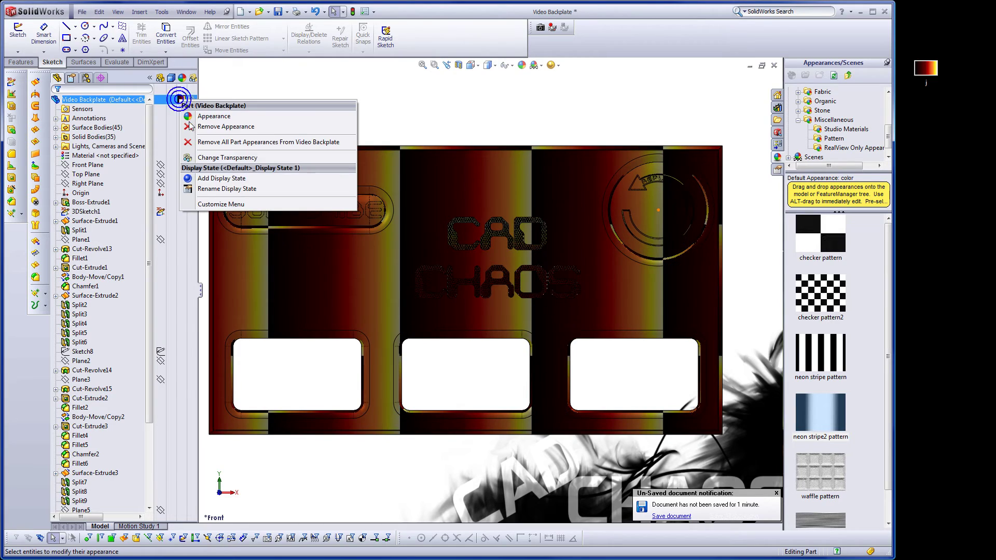
{"action": "left_click", "coordinate": [210, 123]}
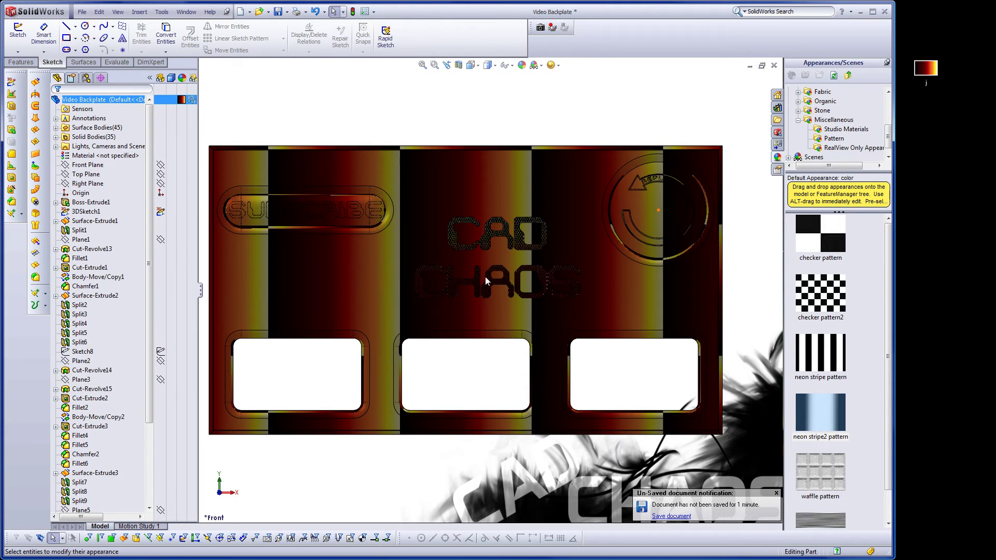
Step: Try Spherical and Cylindrical mapping for the gradient, then settle on Box mapping
{"action": "left_click", "coordinate": [643, 304]}
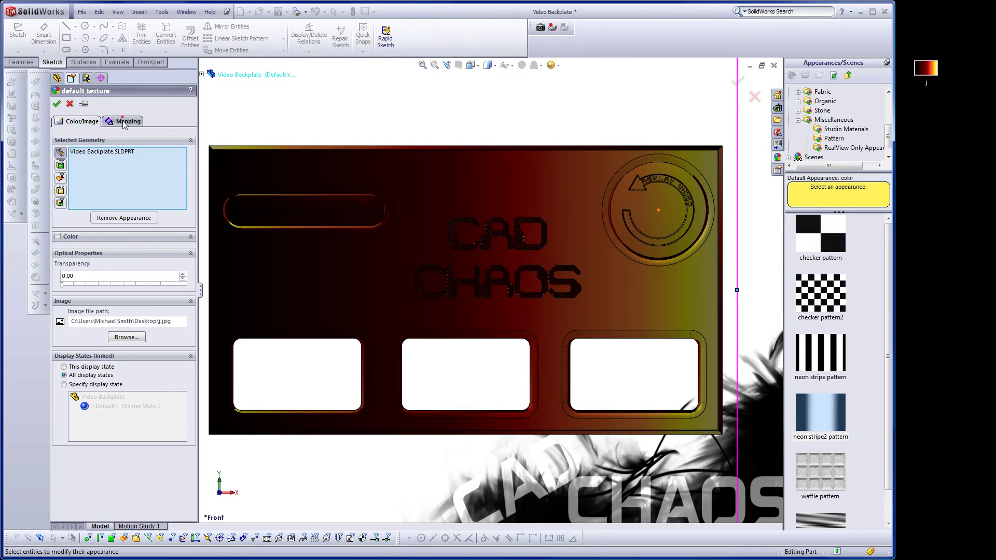
{"action": "left_click", "coordinate": [124, 122]}
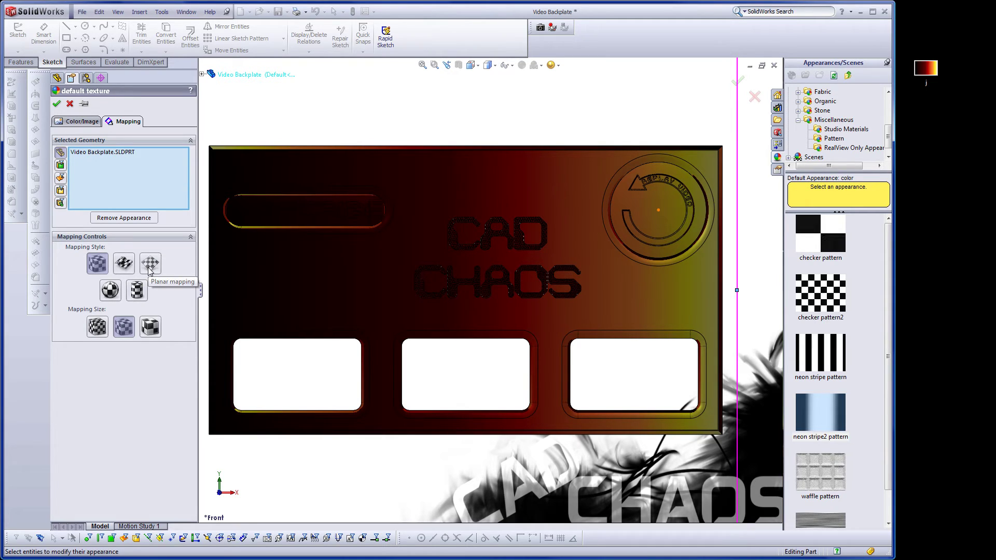
{"action": "left_click", "coordinate": [120, 290]}
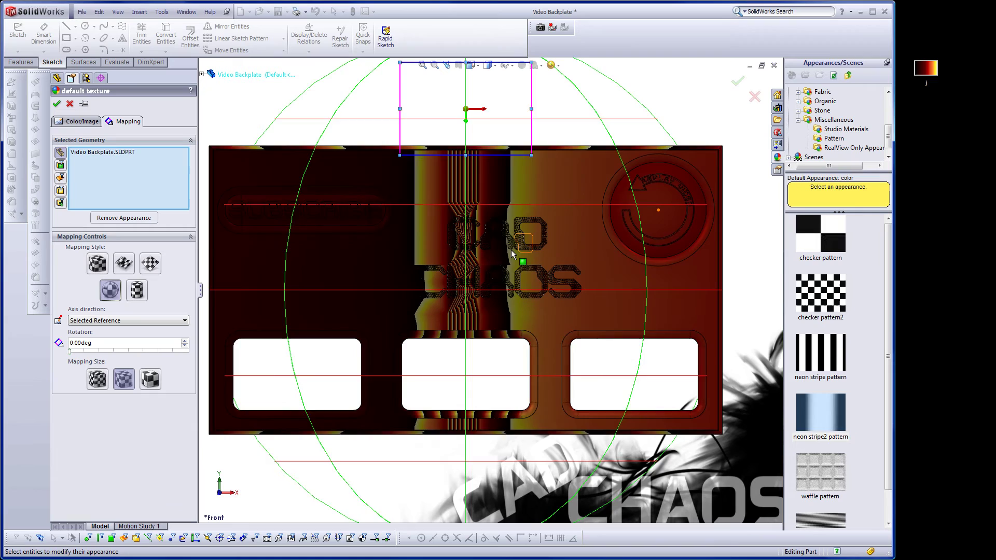
{"action": "scroll", "coordinate": [518, 260], "scroll_direction": "up", "scroll_amount": 3}
{"action": "scroll", "coordinate": [517, 260], "scroll_direction": "up", "scroll_amount": 2}
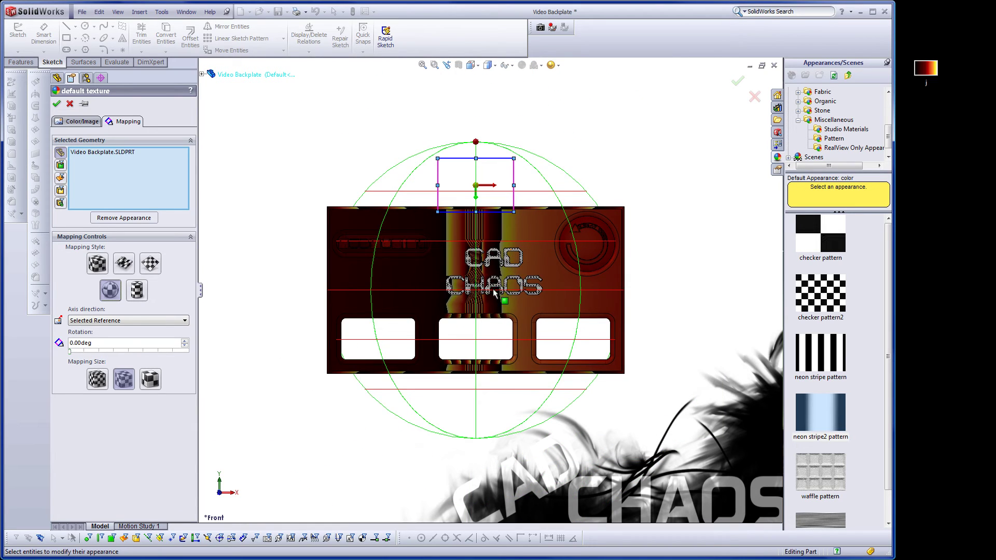
{"action": "scroll", "coordinate": [501, 293], "scroll_direction": "up", "scroll_amount": 2}
{"action": "middle_click_drag", "start_coordinate": [488, 296], "coordinate": [269, 319]}
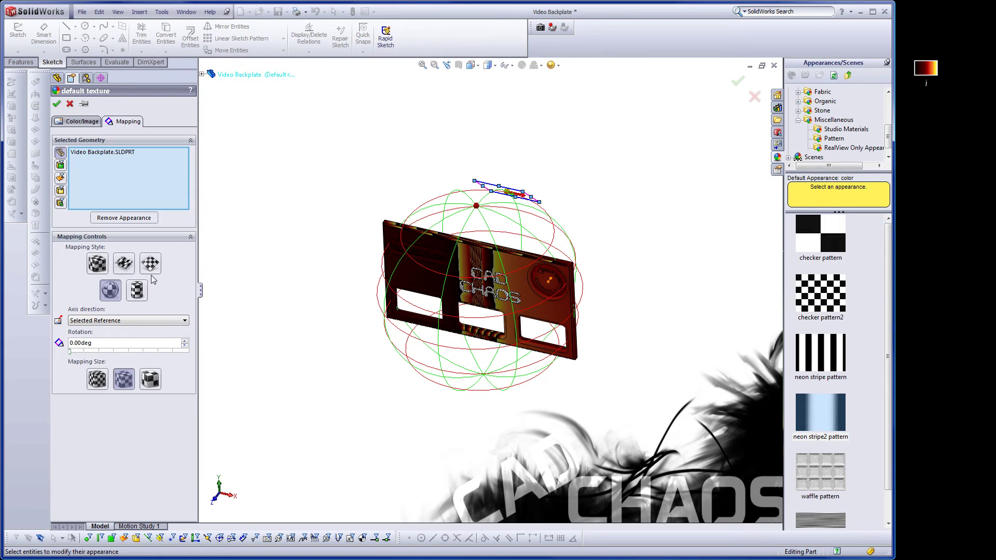
{"action": "left_click", "coordinate": [136, 293]}
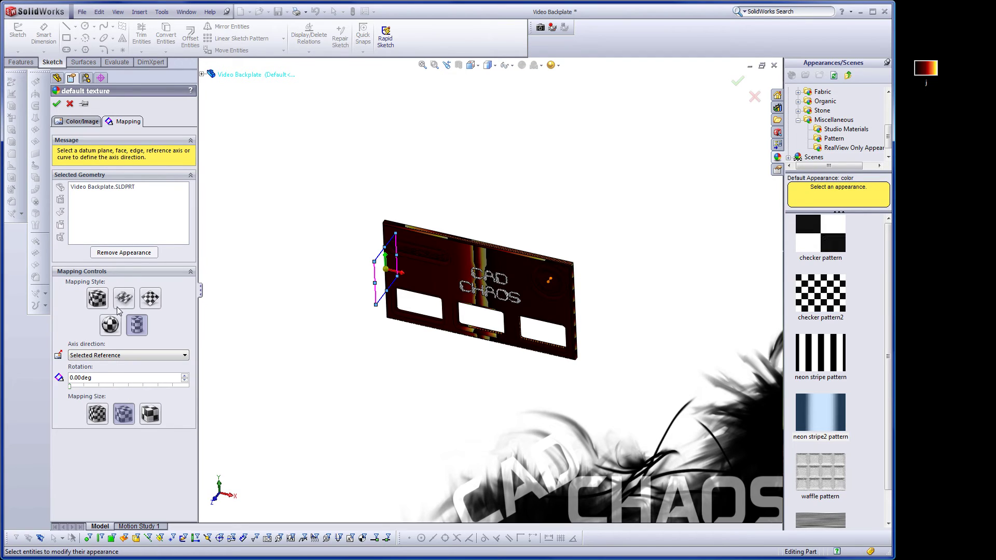
{"action": "left_click", "coordinate": [98, 299]}
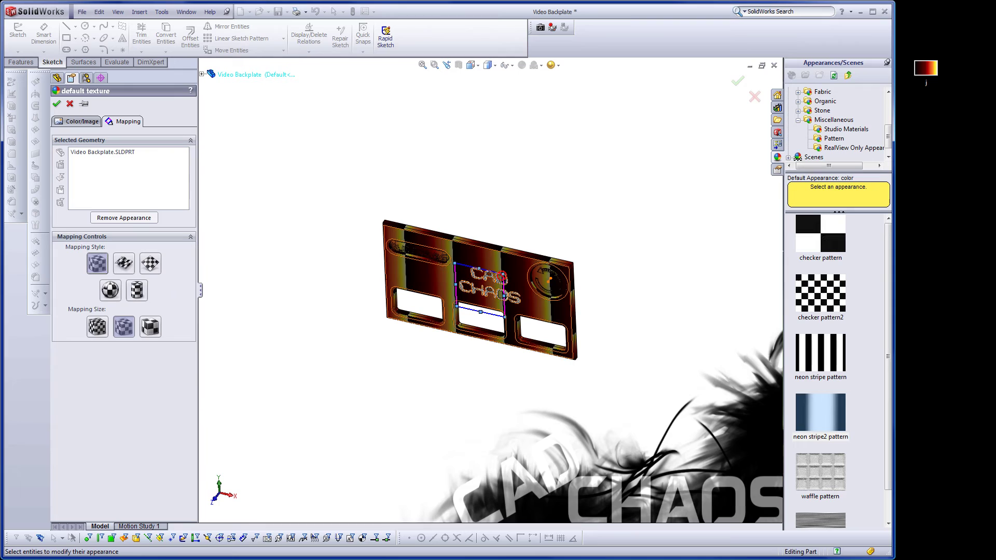
Step: Stretch the box mapping around the whole plate and accept the appearance changes
{"action": "left_click_drag", "start_coordinate": [502, 276], "coordinate": [596, 228]}
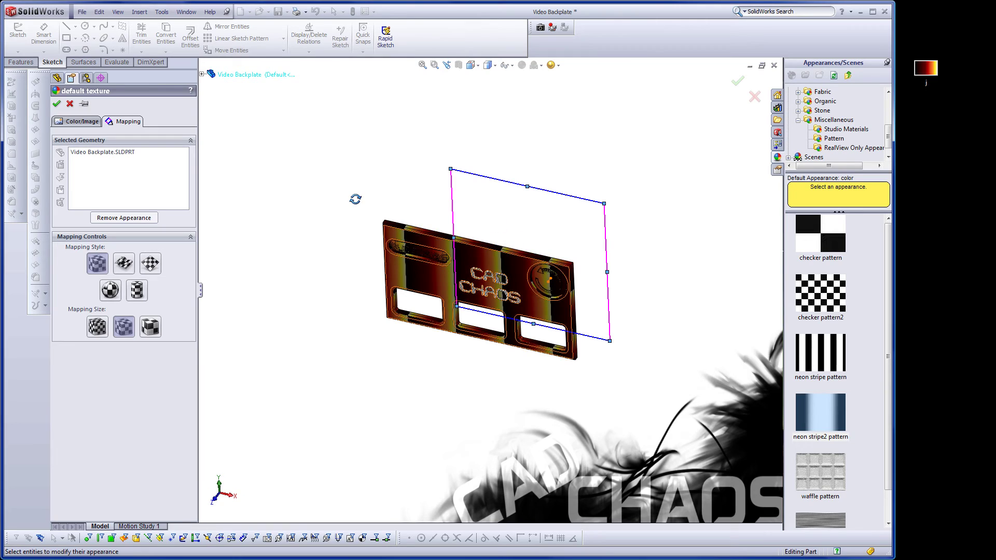
{"action": "middle_click_drag", "start_coordinate": [356, 198], "coordinate": [445, 327]}
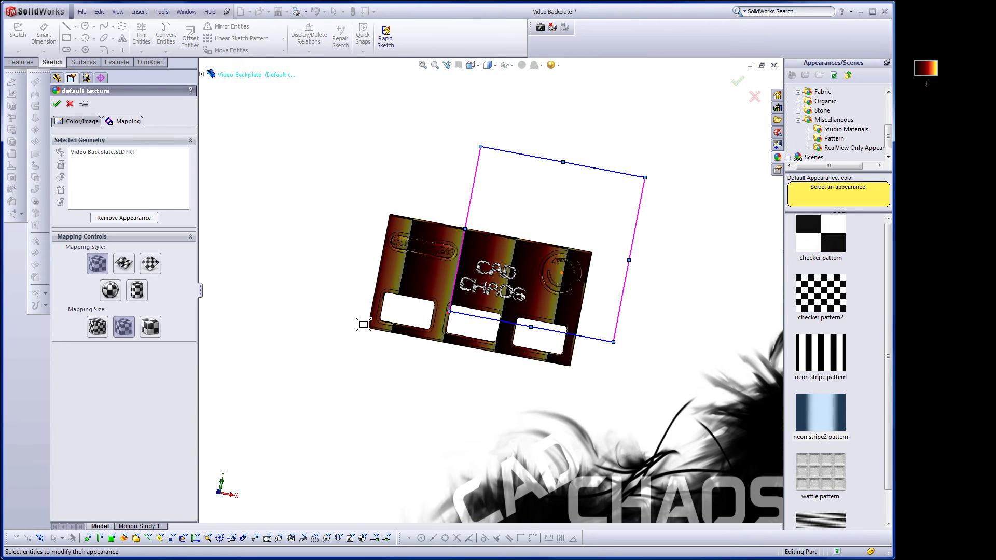
{"action": "left_click_drag", "start_coordinate": [363, 324], "coordinate": [353, 344]}
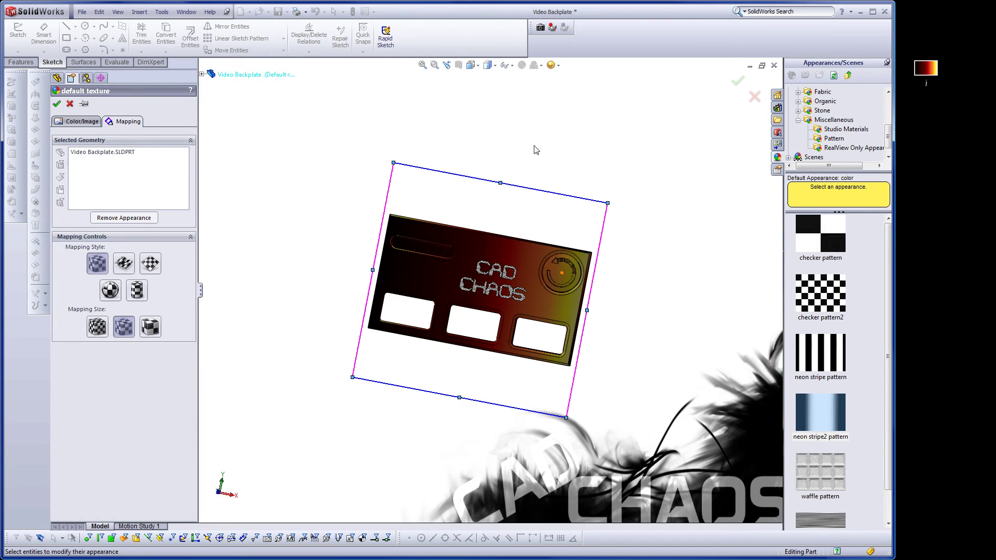
{"action": "key", "text": "Return"}
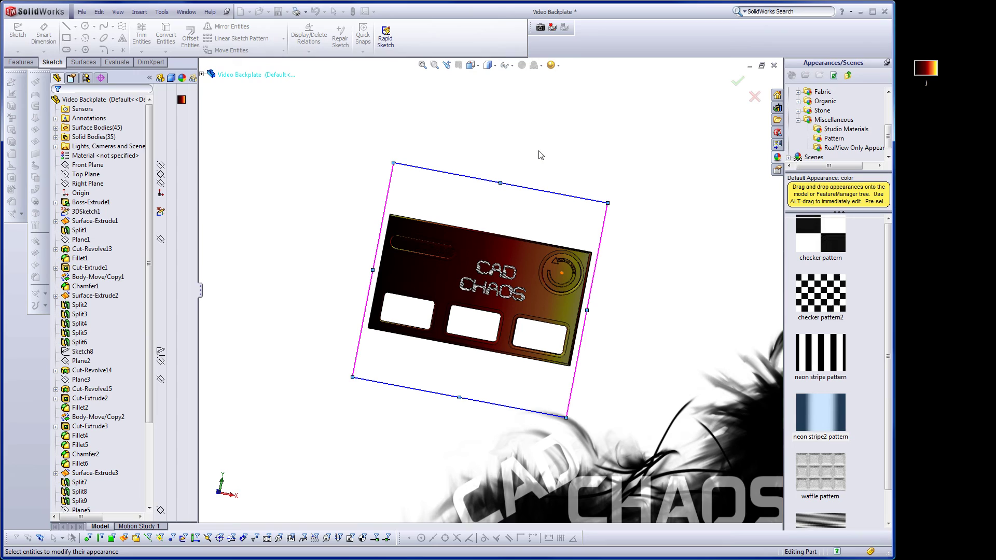
Step: Set the view orientation to Front
{"action": "left_click", "coordinate": [468, 65]}
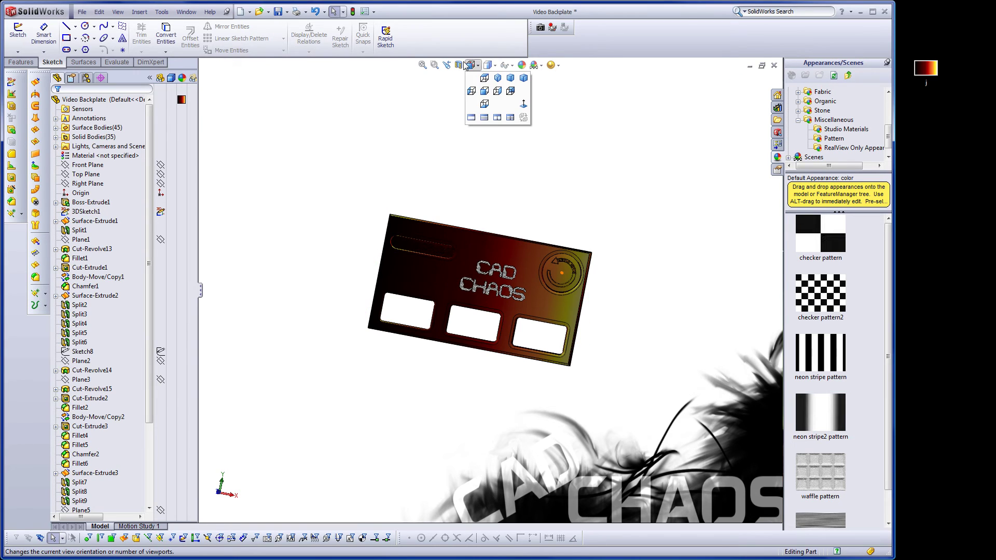
{"action": "left_click", "coordinate": [465, 66]}
{"action": "left_click", "coordinate": [480, 65]}
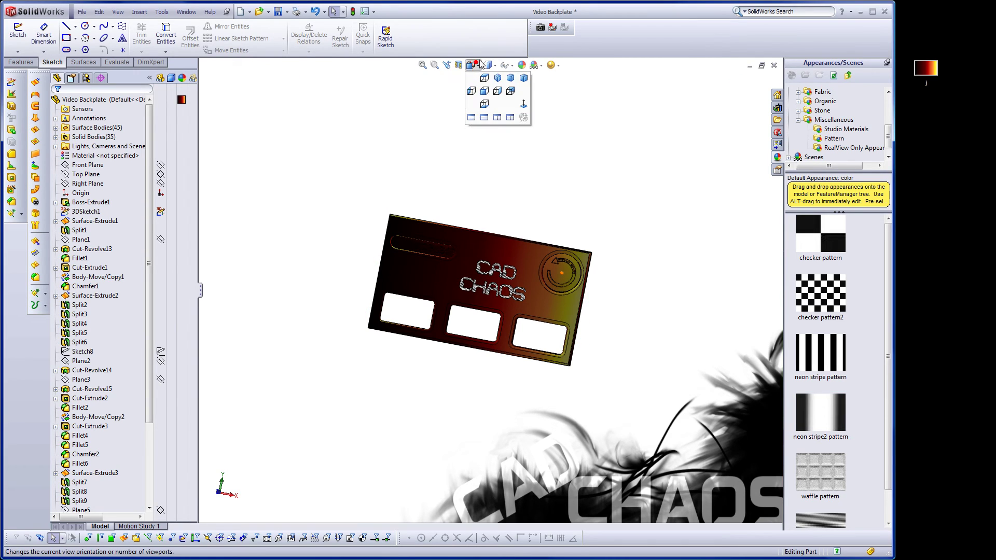